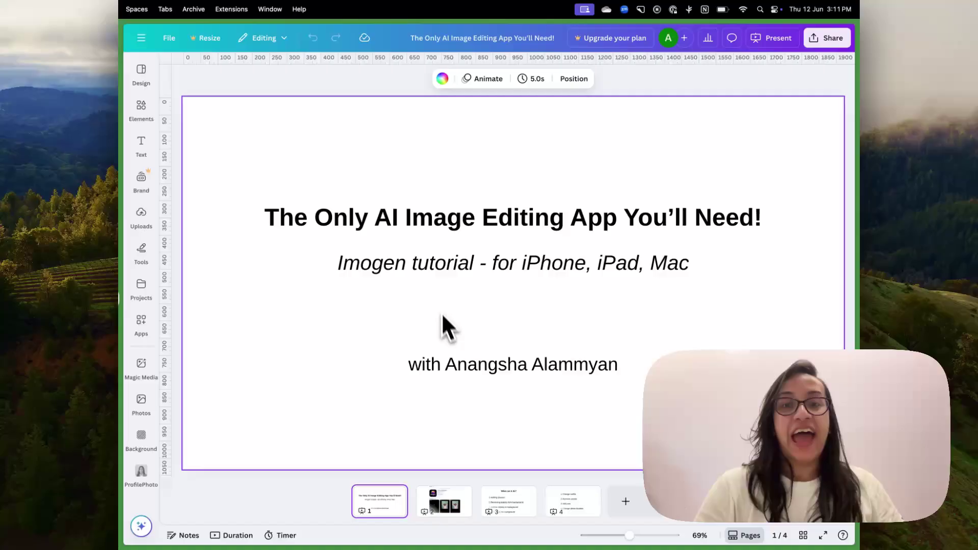
# - Page through Canva slides 2–4 to the features list, then launch Imogen from the dock
pyautogui.click(452, 508)
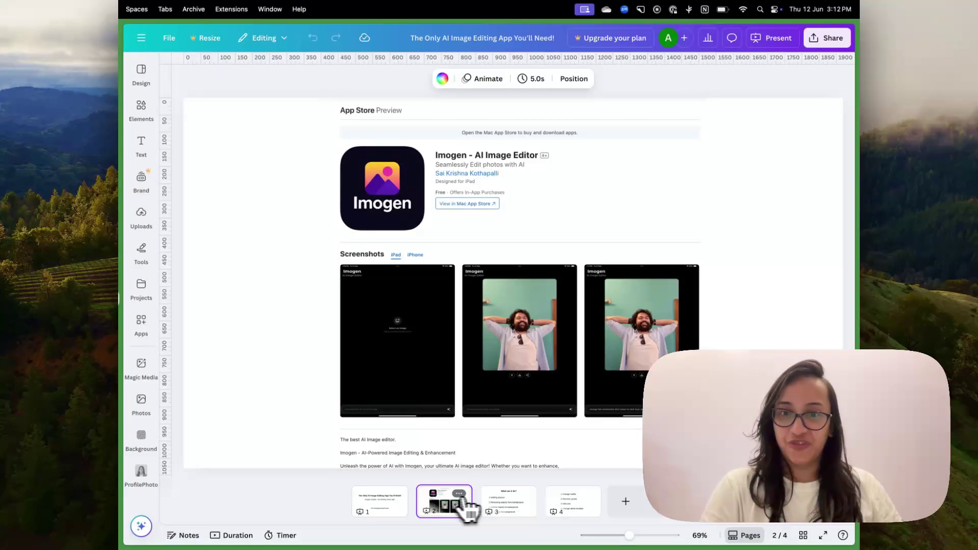
pyautogui.click(528, 518)
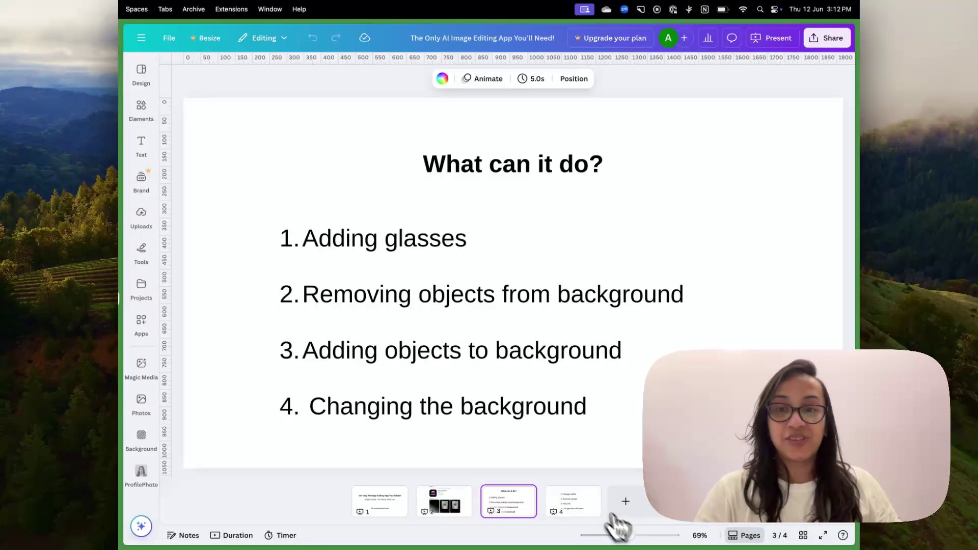
pyautogui.click(581, 502)
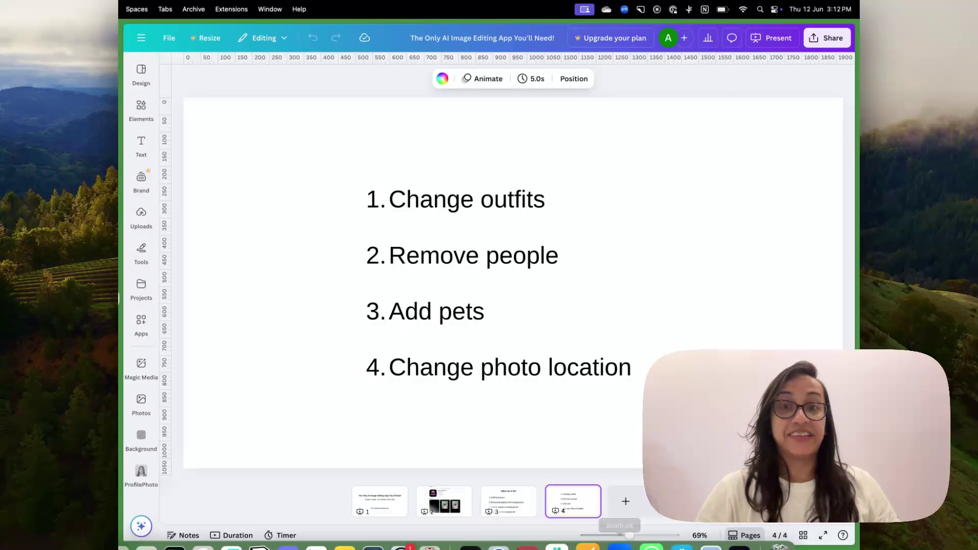
pyautogui.moveTo(537, 548)
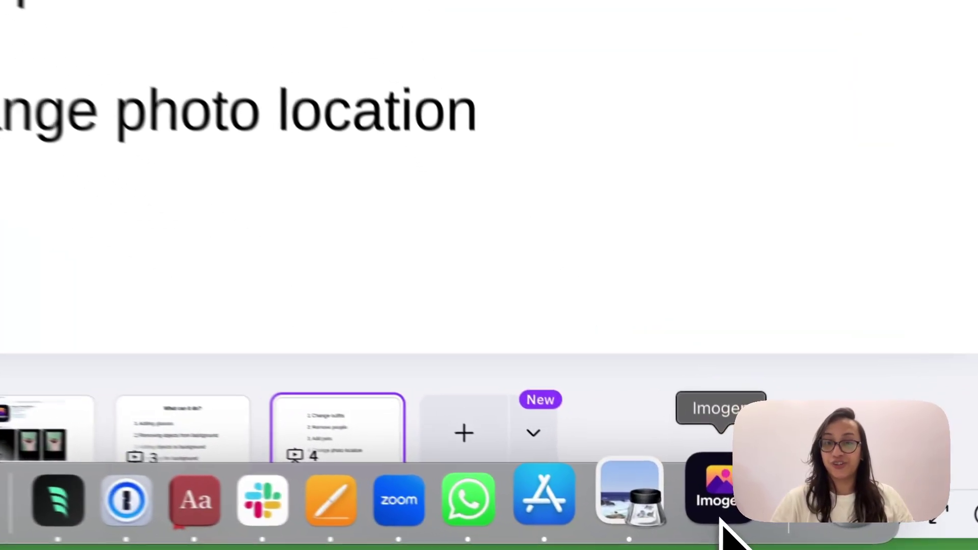
pyautogui.click(721, 520)
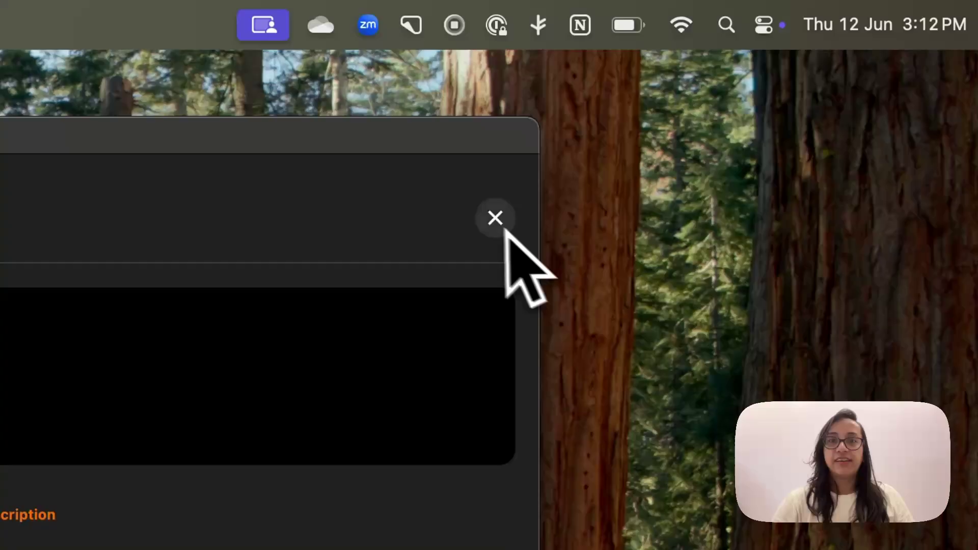
# - Close the Account sheet to return to the empty Select an Image screen
pyautogui.press('Escape')
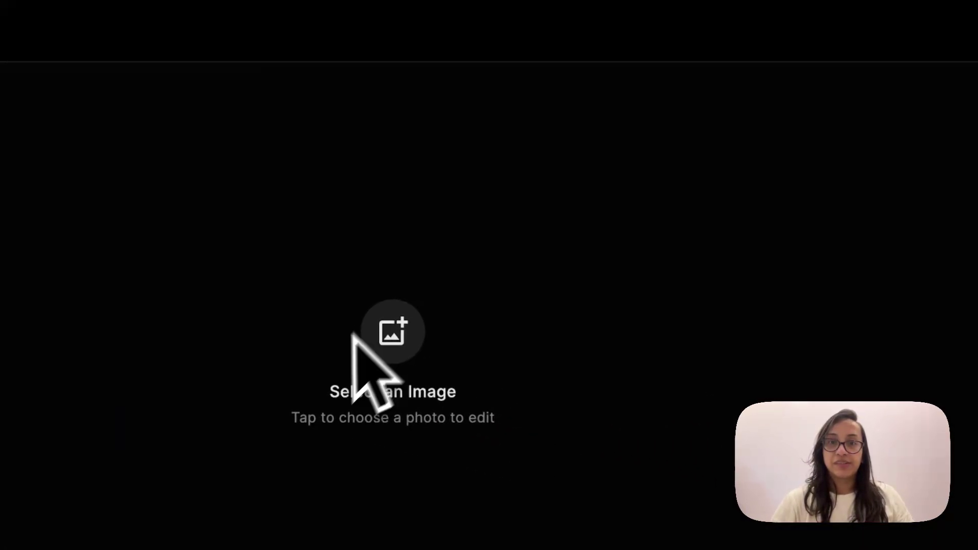
# - Load the beach photo and prompt a change of background to Mars, with the person standing there
pyautogui.click(386, 344)
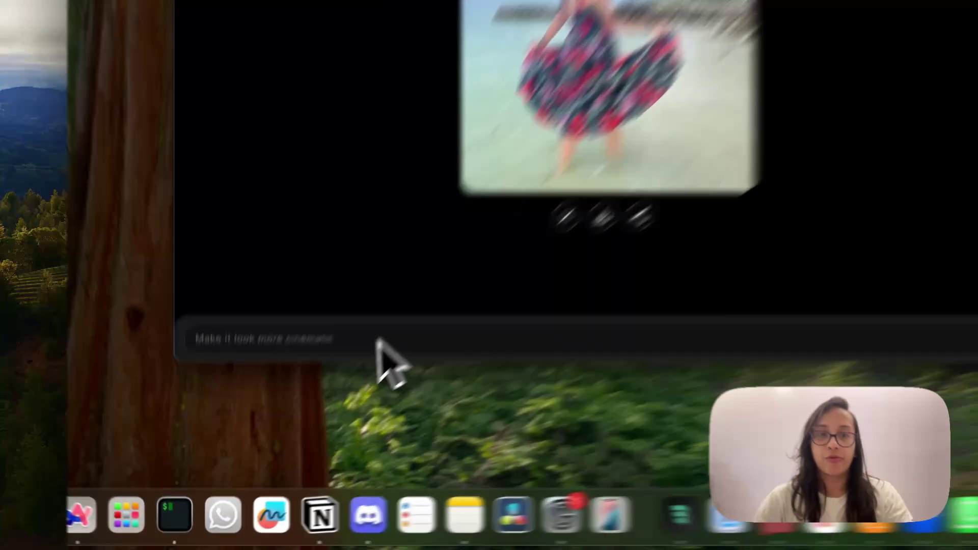
pyautogui.click(269, 424)
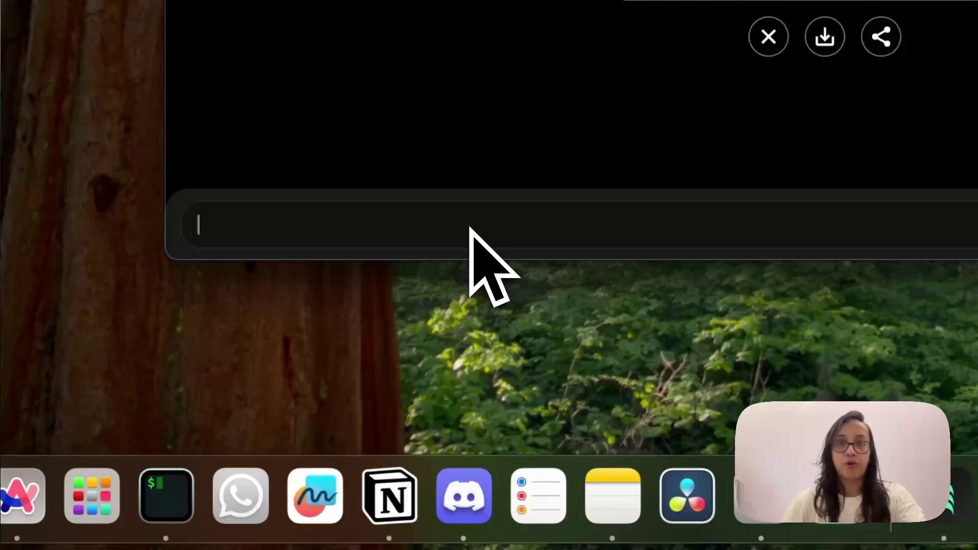
pyautogui.write('change background to mars. Make it look like the person is standing in mars with the night sky')
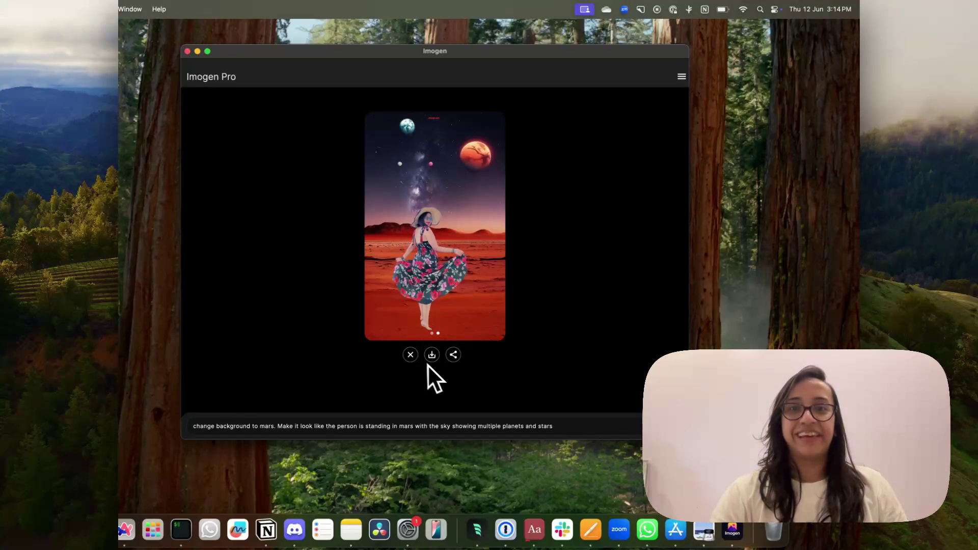
# - Switch back and forth between the Mars result and the original beach photo, ending on the original
pyautogui.moveTo(404, 312); pyautogui.dragTo(403, 312)
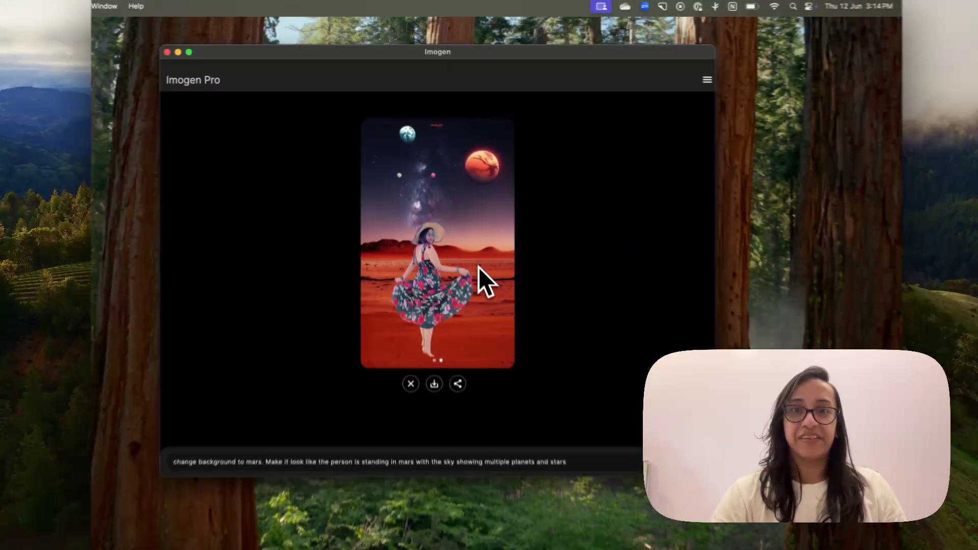
pyautogui.moveTo(475, 254)
pyautogui.mouseDown()
pyautogui.moveTo(471, 246)
pyautogui.moveTo(461, 277)
pyautogui.moveTo(422, 271)
pyautogui.mouseUp()
pyautogui.click(422, 271)
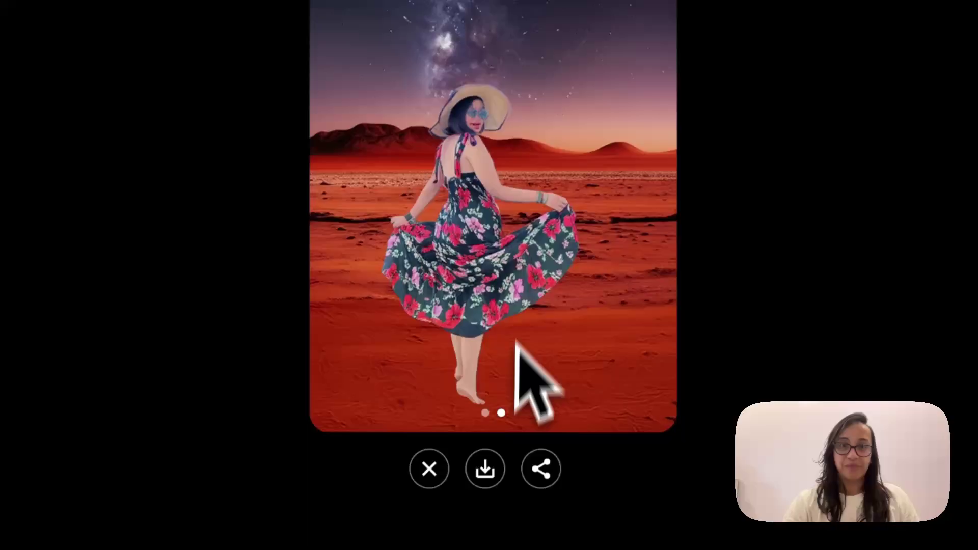
pyautogui.click(491, 170)
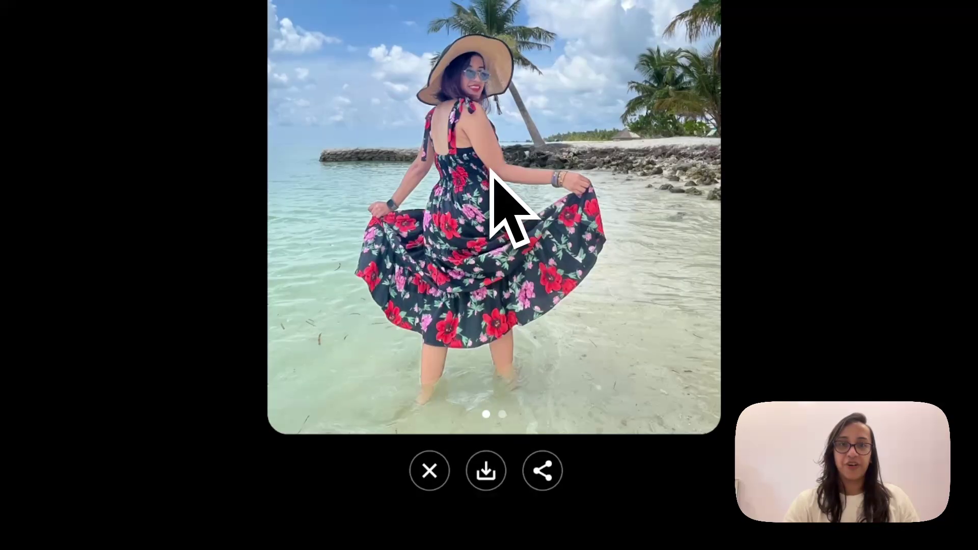
pyautogui.click(491, 169)
pyautogui.click(491, 170)
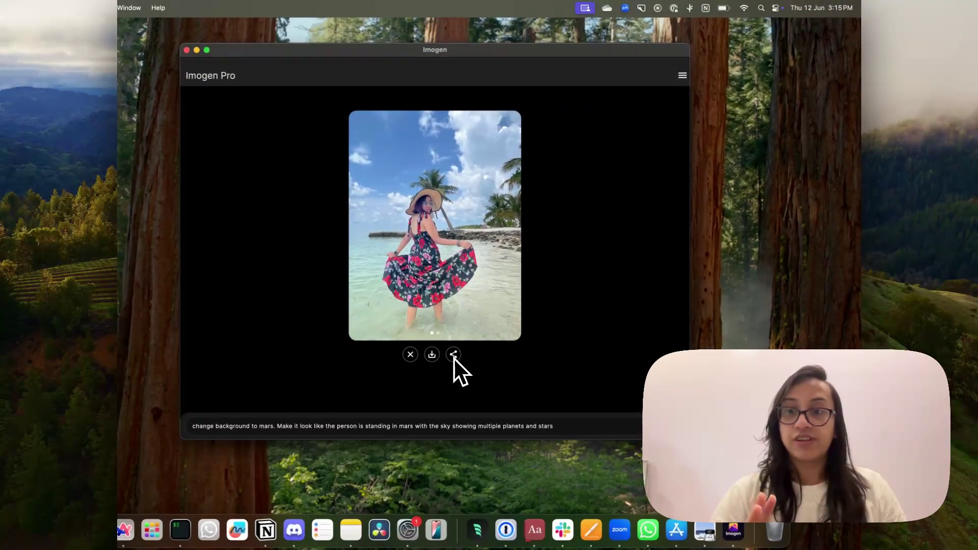
# - Bring up the share options for the Mars image, then dismiss them
pyautogui.click(453, 355)
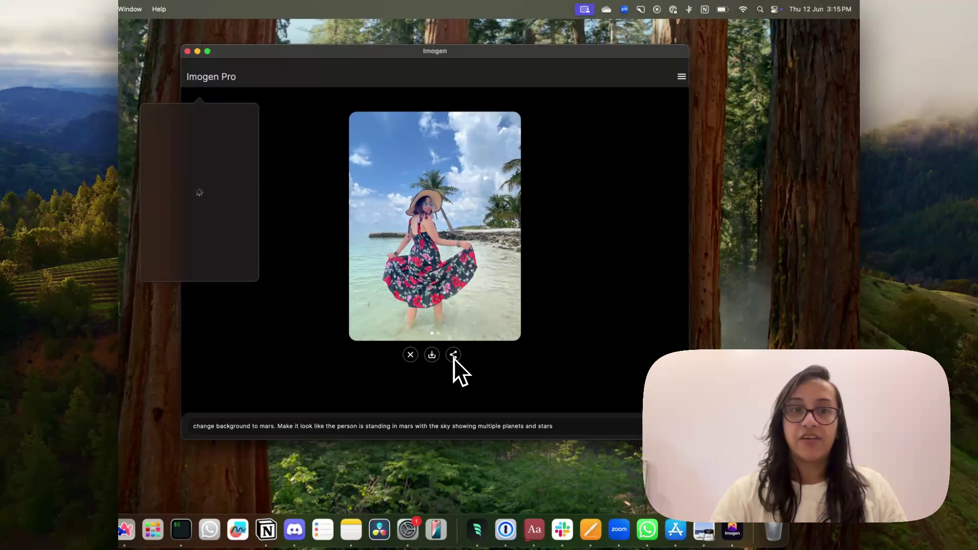
pyautogui.click(261, 227)
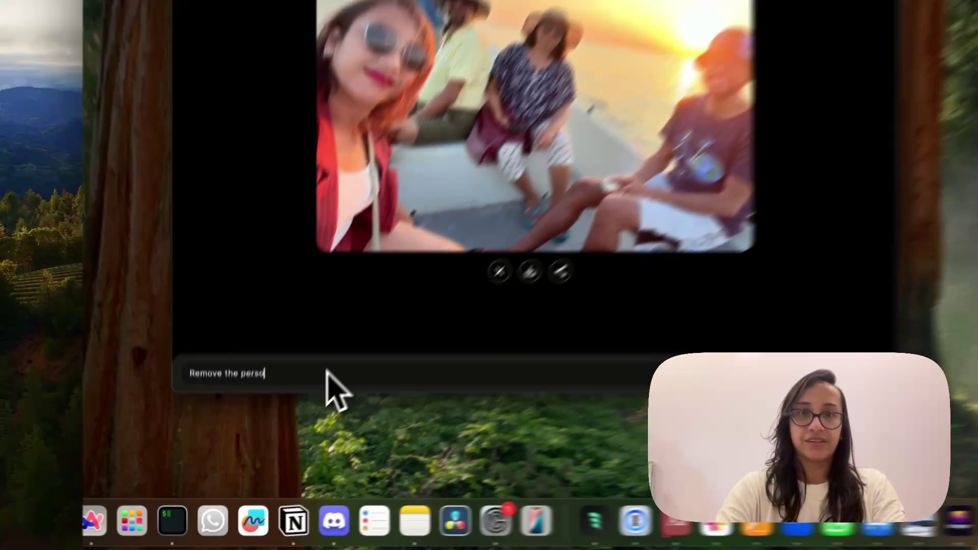
# - Prompt removal of the blue-shirted person from the boat photo, then swipe back to the original
pyautogui.write(' every other detail in the image the same')
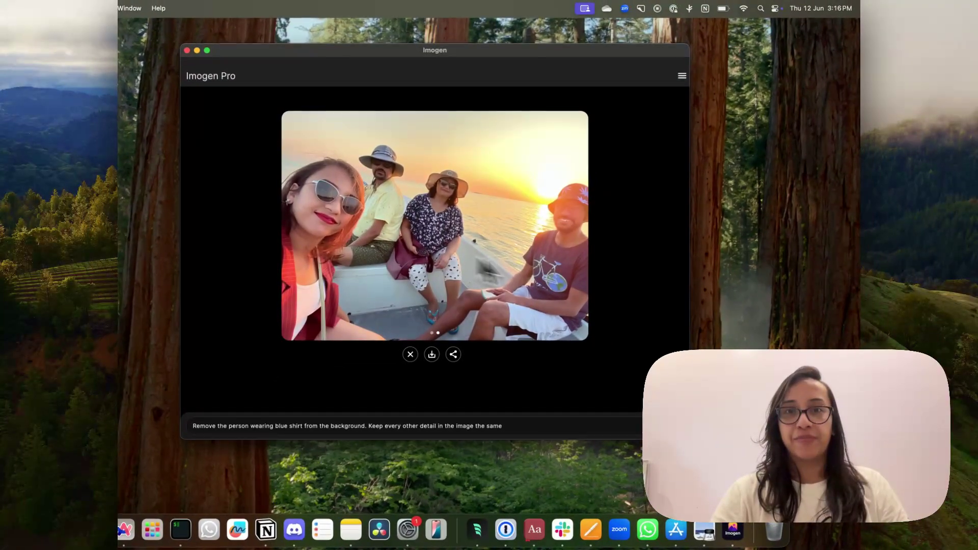
pyautogui.hscroll(-2, 469, 216)
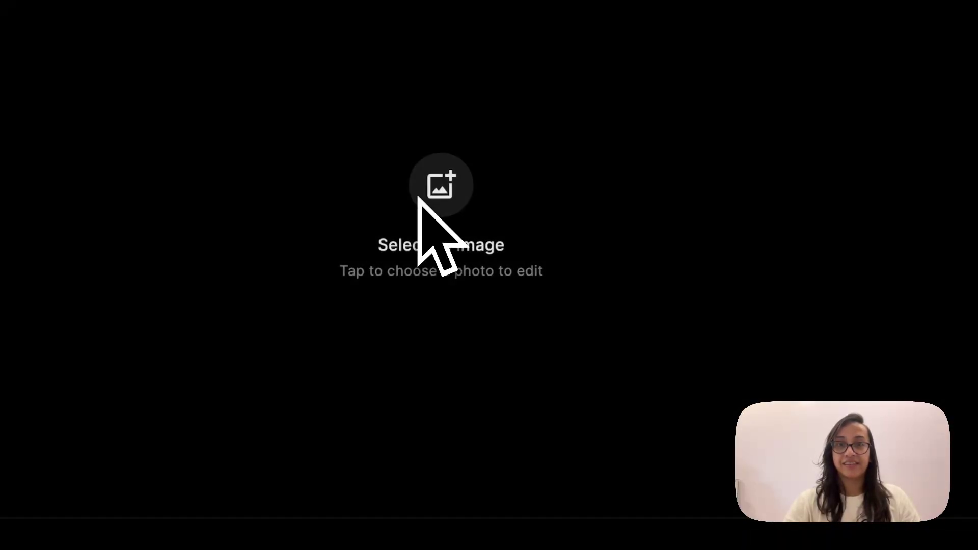
# - Pick the beach photo of the woman in red and enter 'Change the dress color to black'
pyautogui.click(418, 197)
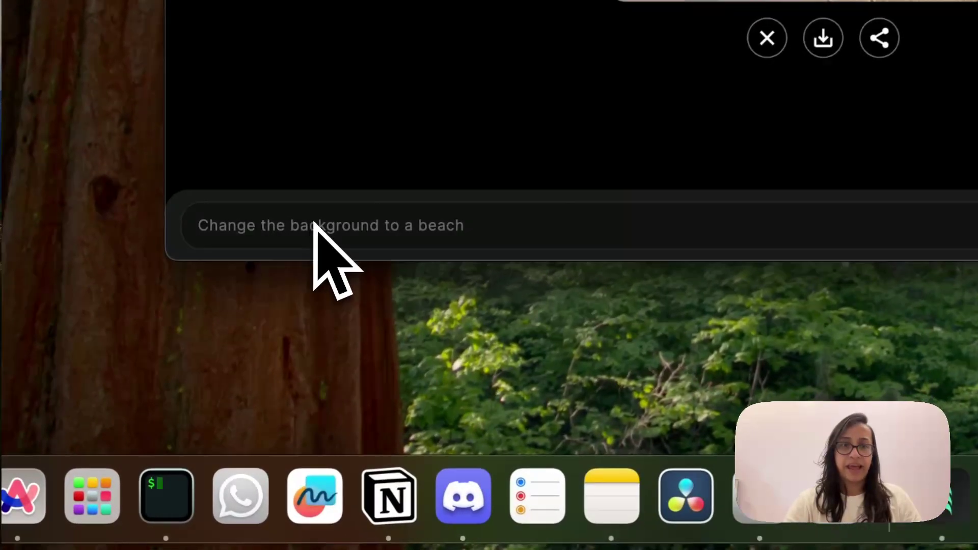
pyautogui.click(308, 241)
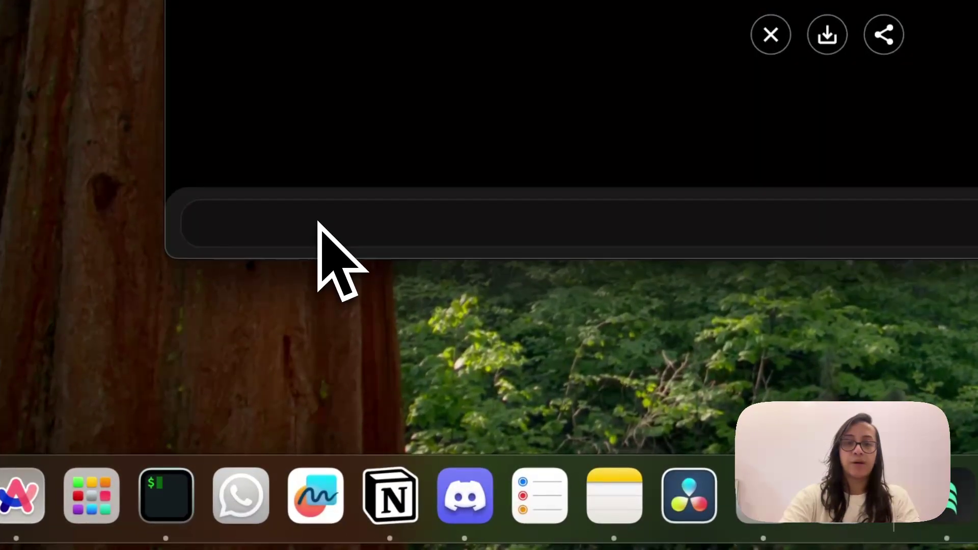
pyautogui.write('Change the dre')
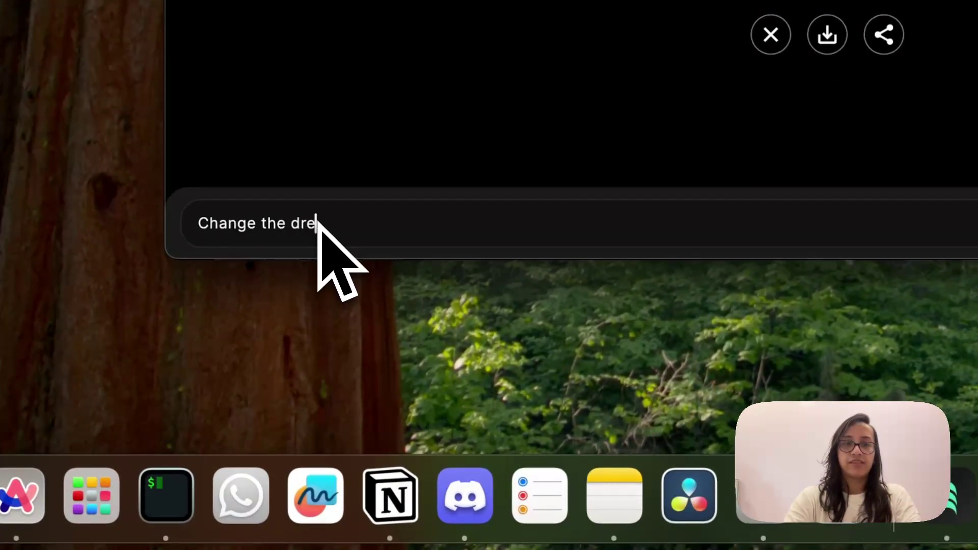
pyautogui.write('ss color to black')
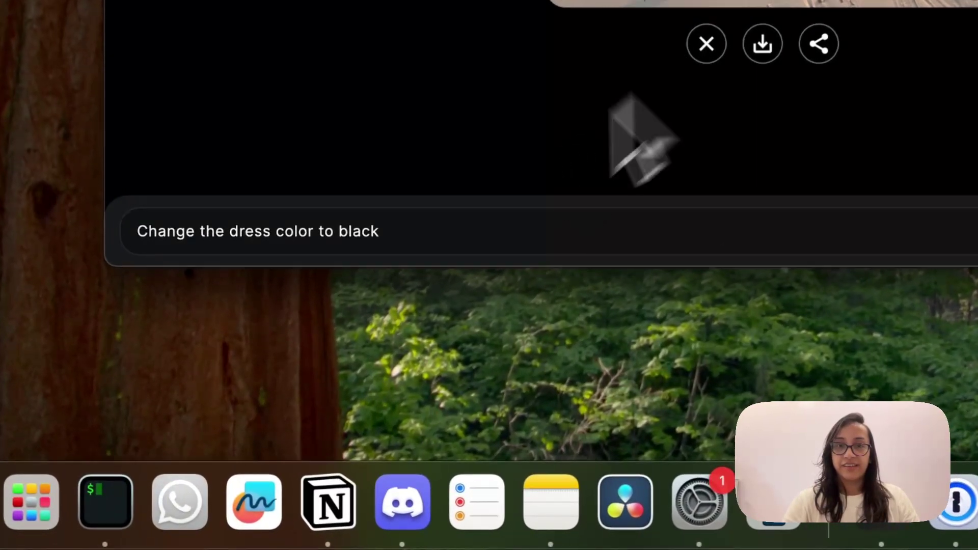
# - Replace the prompt with 'Add a pet labrador sitting mby my legs', then compare the labrador result with the original
pyautogui.tripleClick(286, 234)
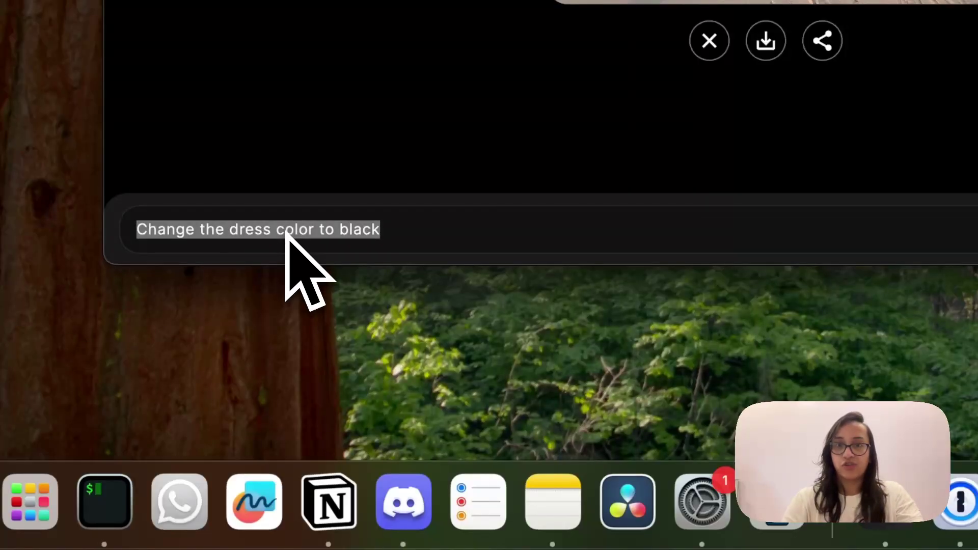
pyautogui.write('Add apet labrador')
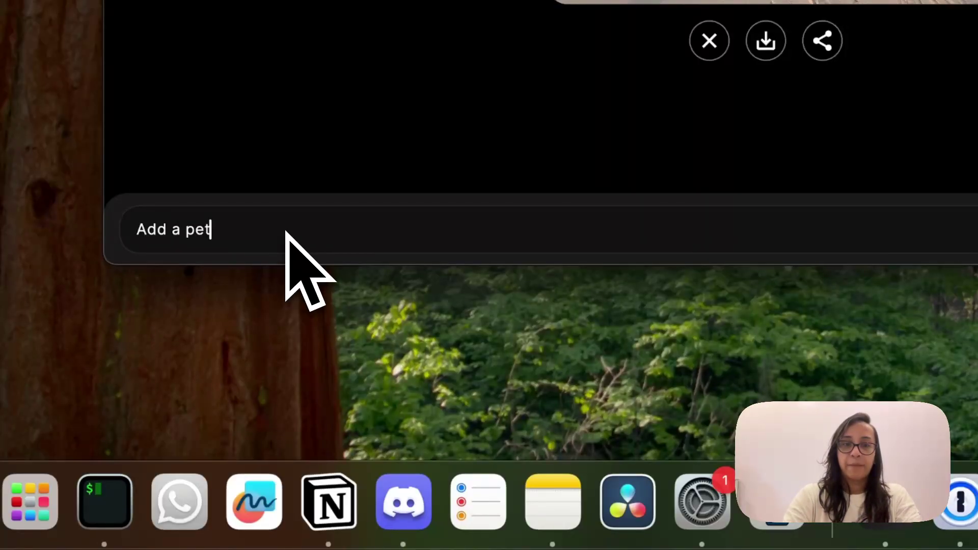
pyautogui.write(' sit')
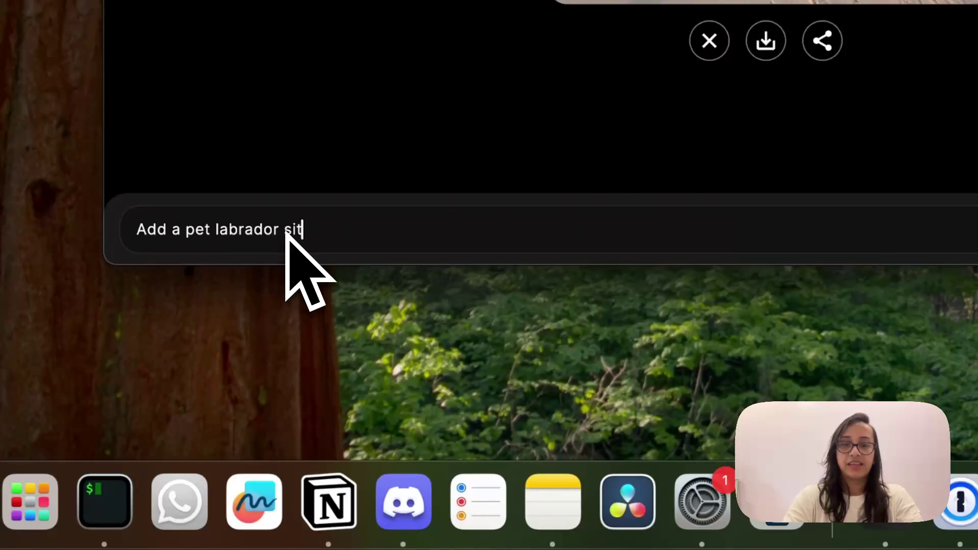
pyautogui.write('ting mby my legs')
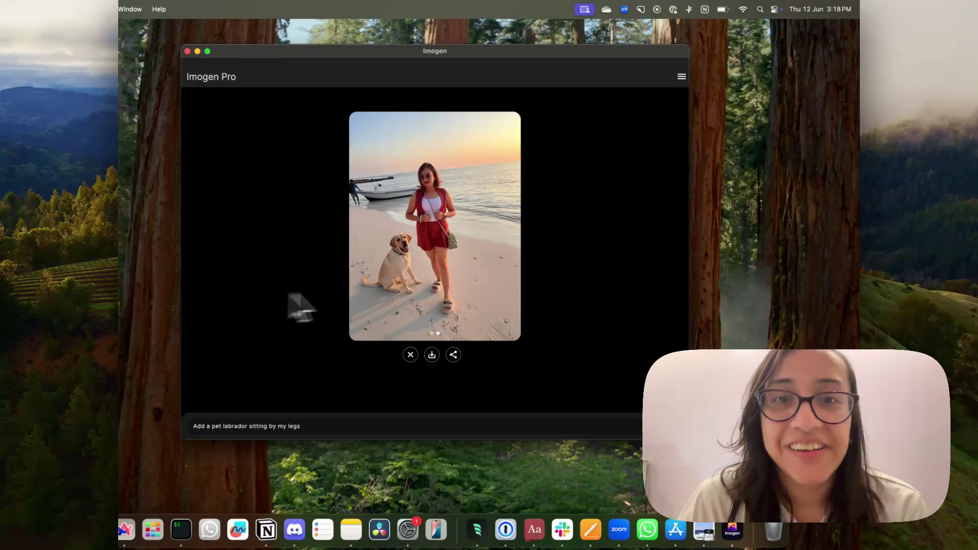
pyautogui.click(399, 266)
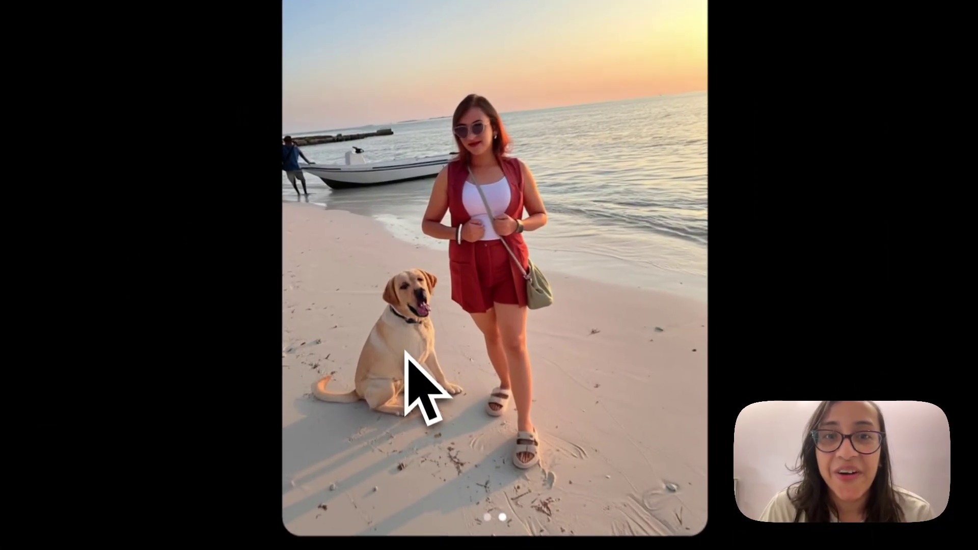
pyautogui.click(399, 266)
pyautogui.click(406, 361)
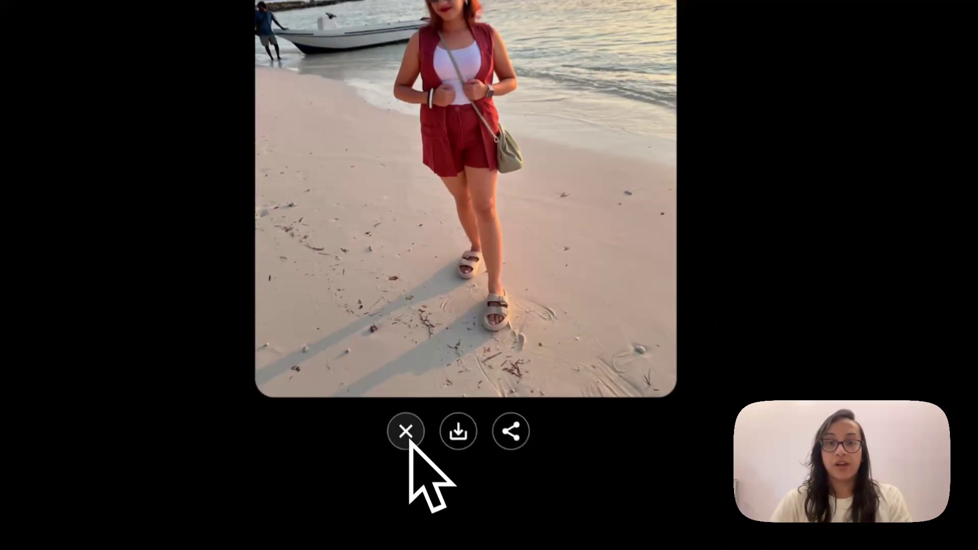
# - Close the beach photo and generate an image of a woman with loose hair dancing on a pole
pyautogui.click(411, 355)
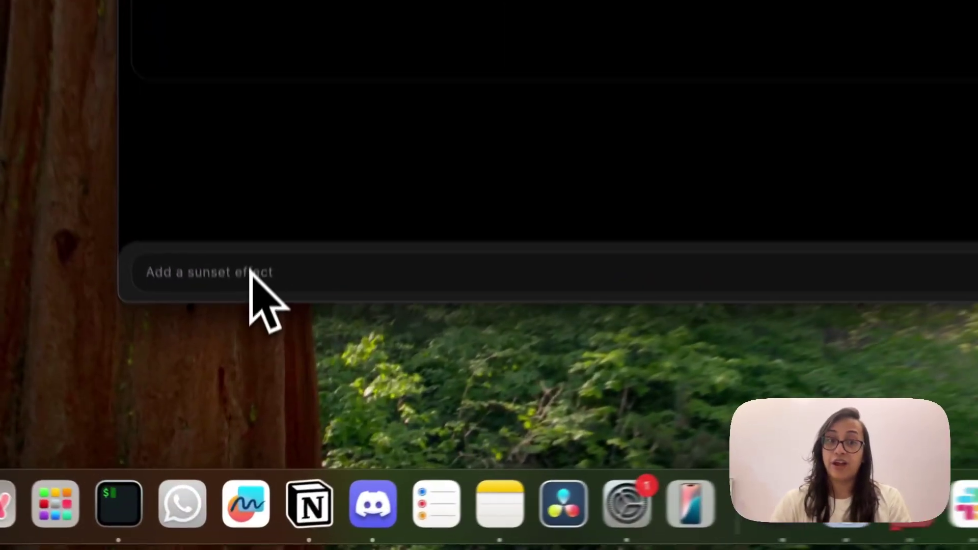
pyautogui.click(241, 426)
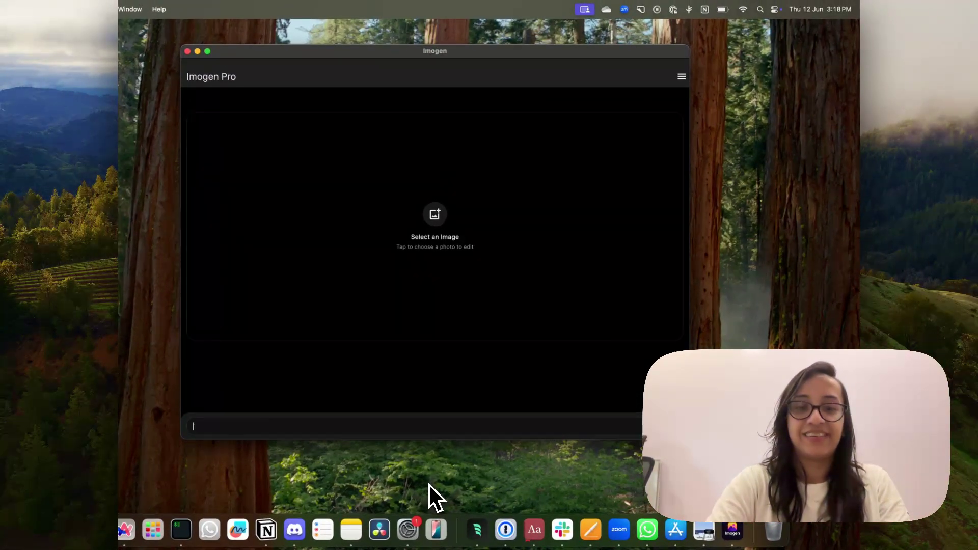
pyautogui.write('Create an image of a woman dancing on a pole. Her hair is loose and free, she is')
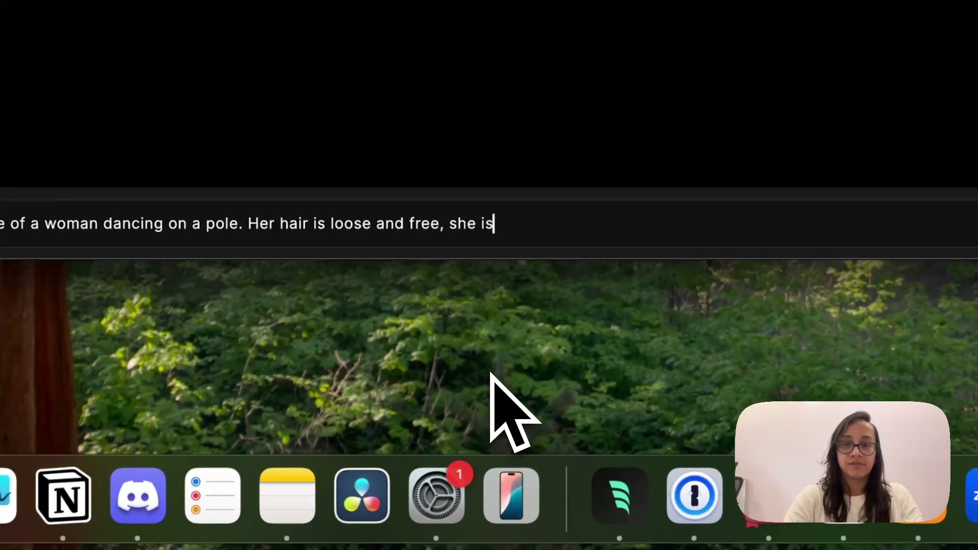
pyautogui.write(' wearing flowy clothes, and is doing some strength move on the pole')
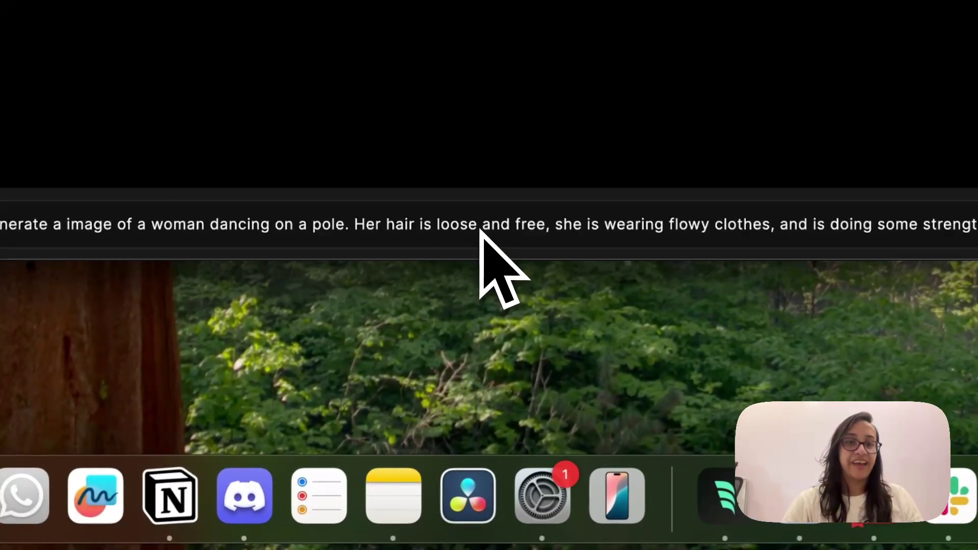
pyautogui.press('Return')
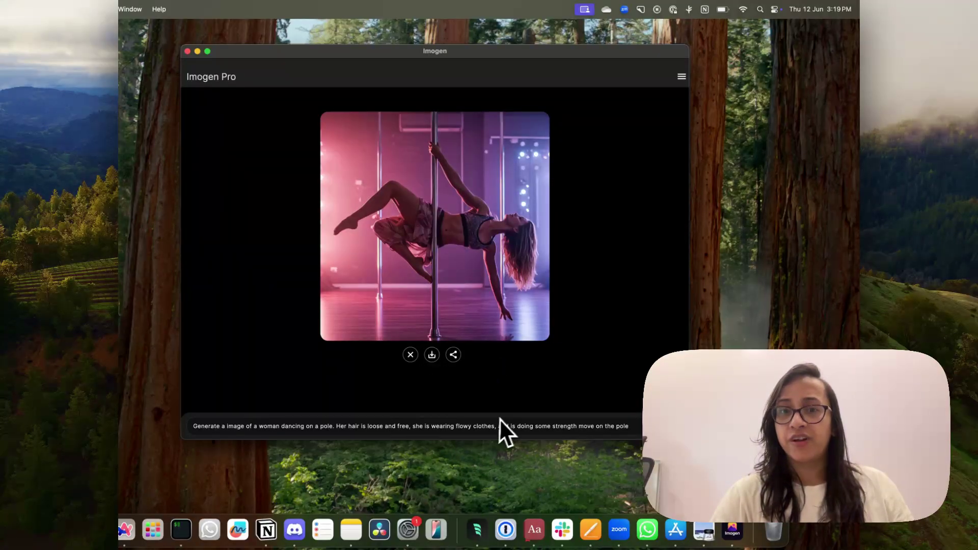
# - Generate two more pole-dancer variations from the same prompt, viewing the new image in between
pyautogui.click(677, 426)
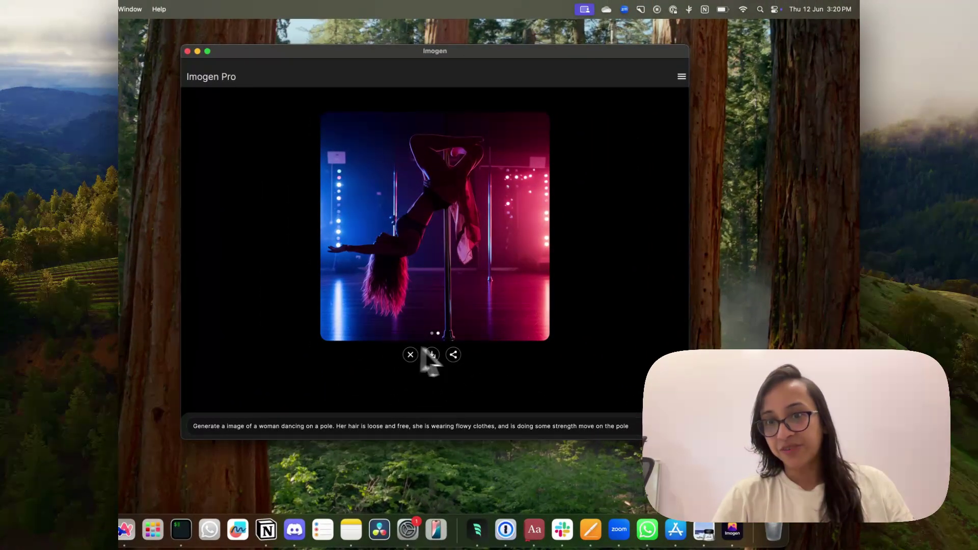
pyautogui.moveTo(469, 320); pyautogui.dragTo(453, 283)
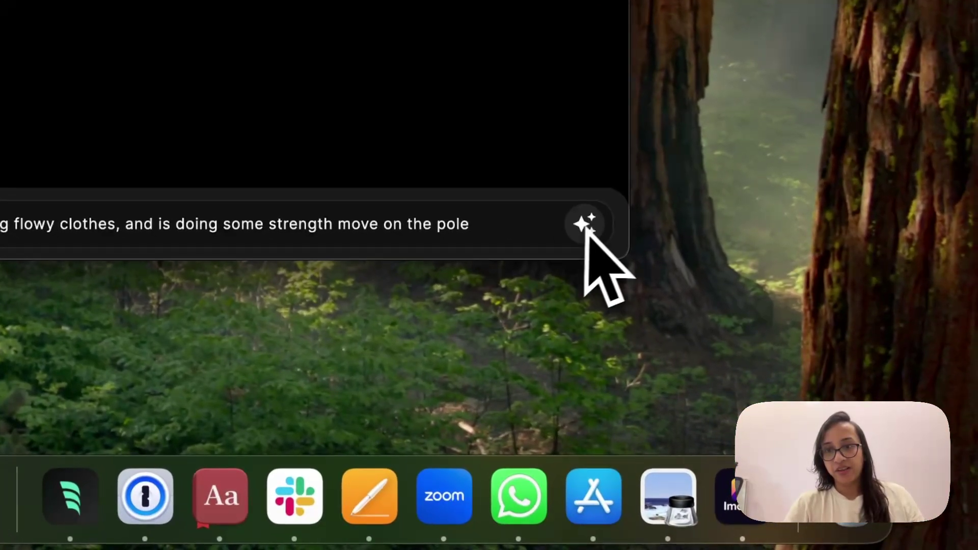
pyautogui.click(598, 229)
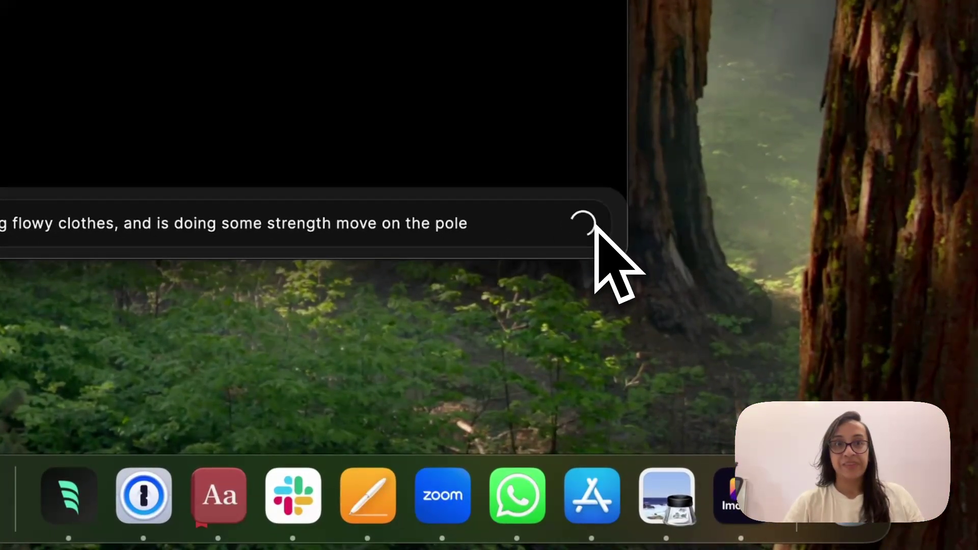